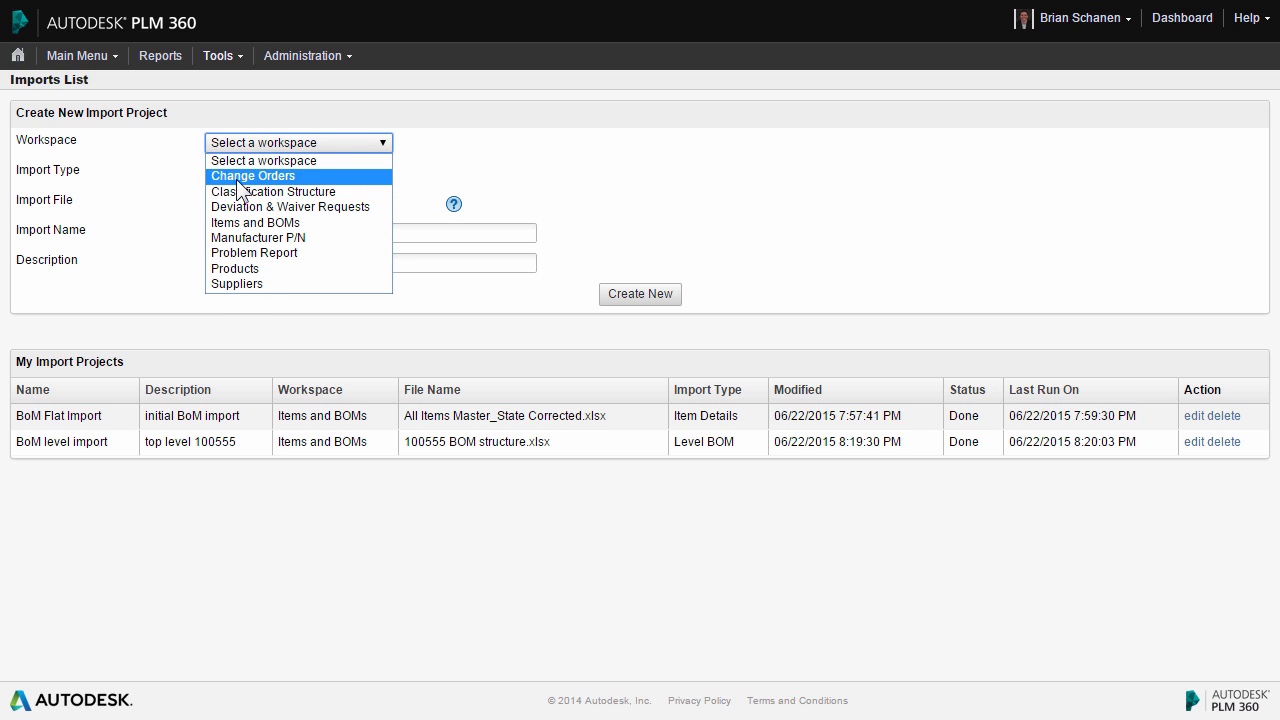
Open the BoM Flat Import project for editing from the list of import projects.
{"action": "left_click", "coordinate": [180, 220]}
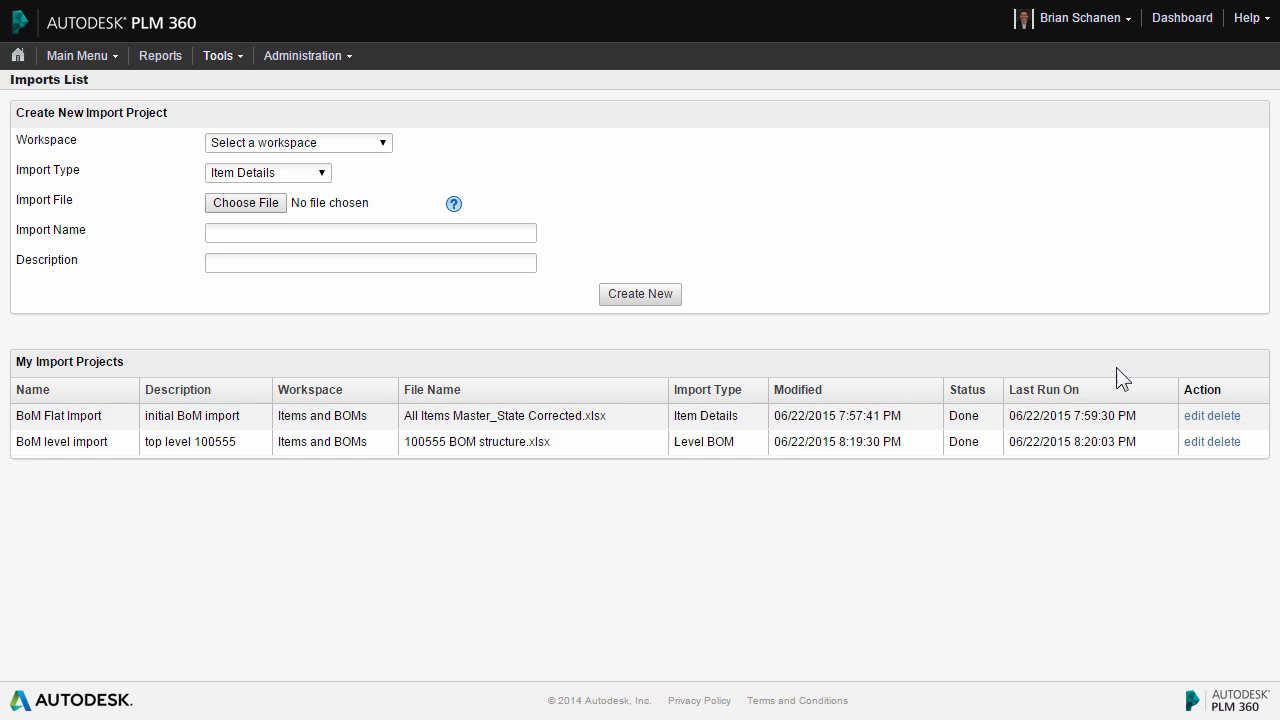
{"action": "left_click", "coordinate": [1194, 417]}
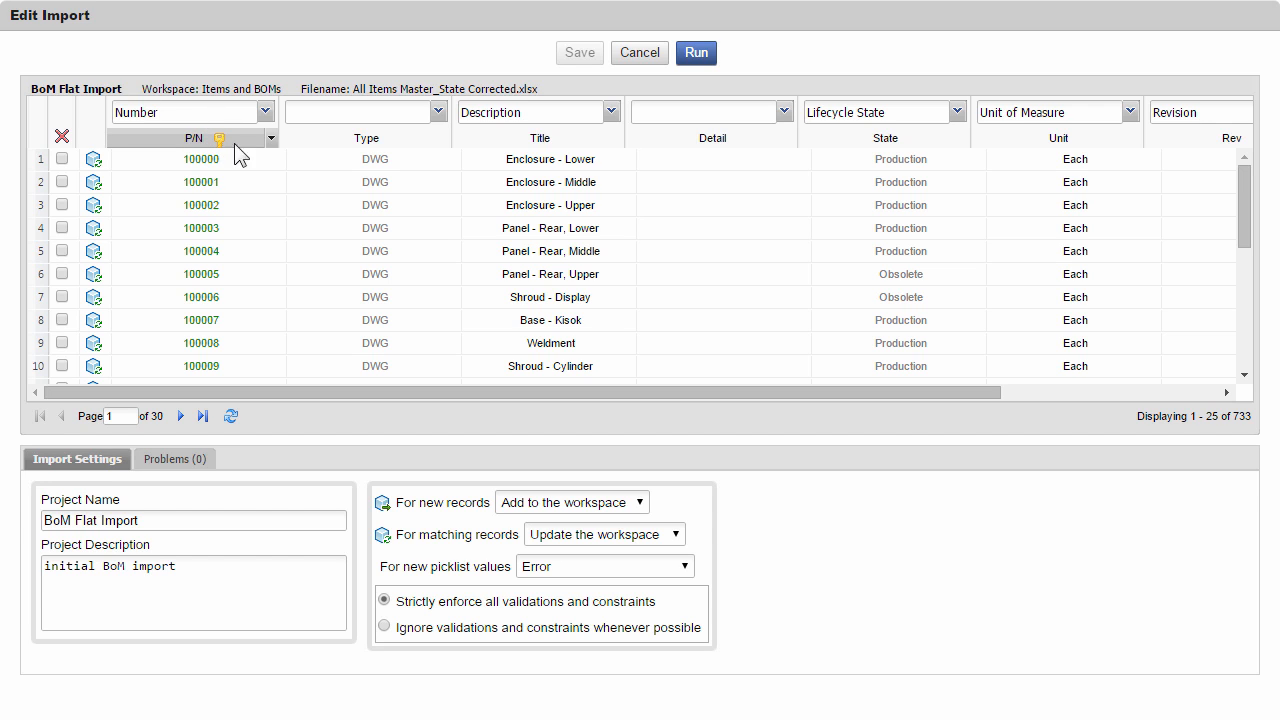
Examine the P/N column's sorting and matching options and the choices for handling matching records.
{"action": "left_click", "coordinate": [272, 140]}
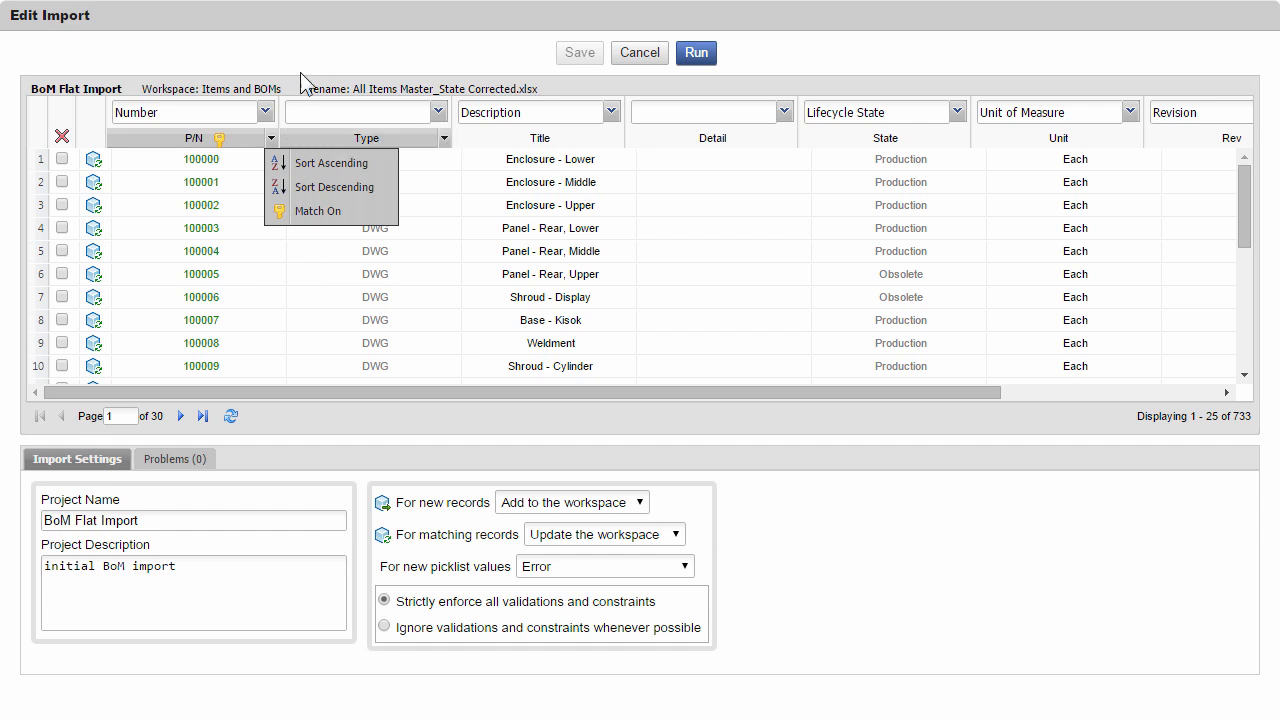
{"action": "left_click", "coordinate": [318, 54]}
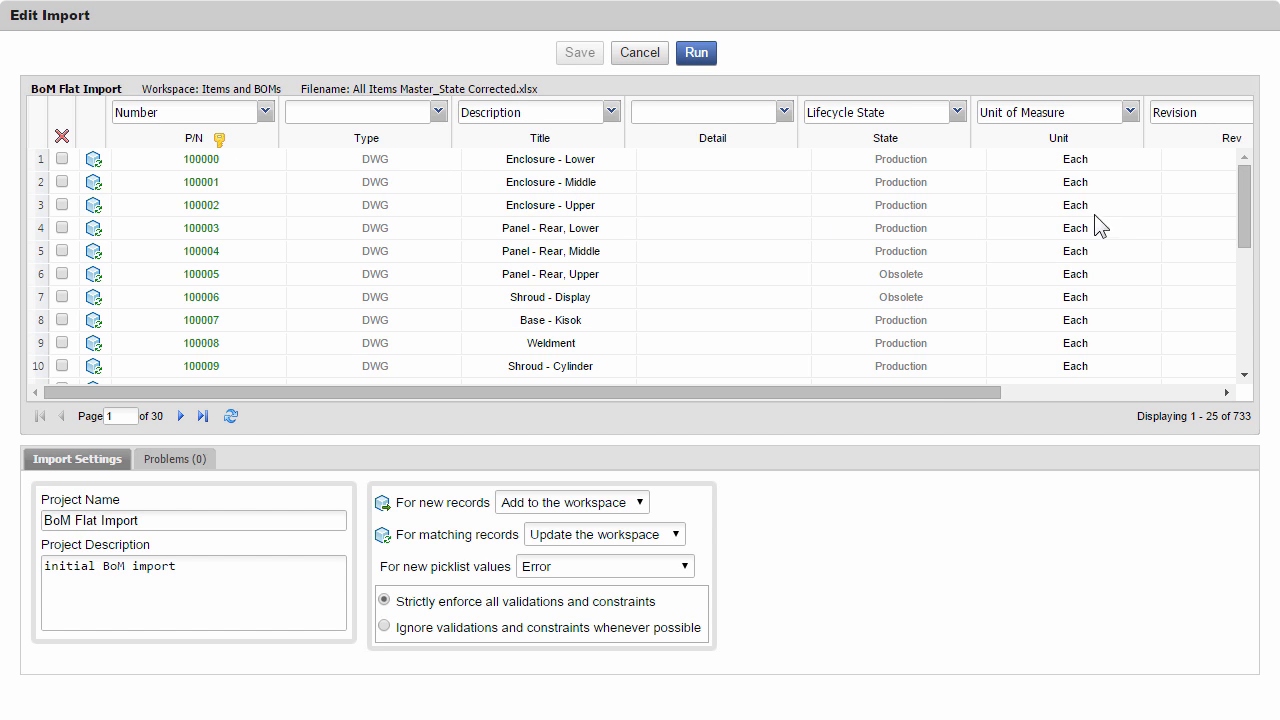
{"action": "left_click_drag", "start_coordinate": [940, 391], "coordinate": [697, 377]}
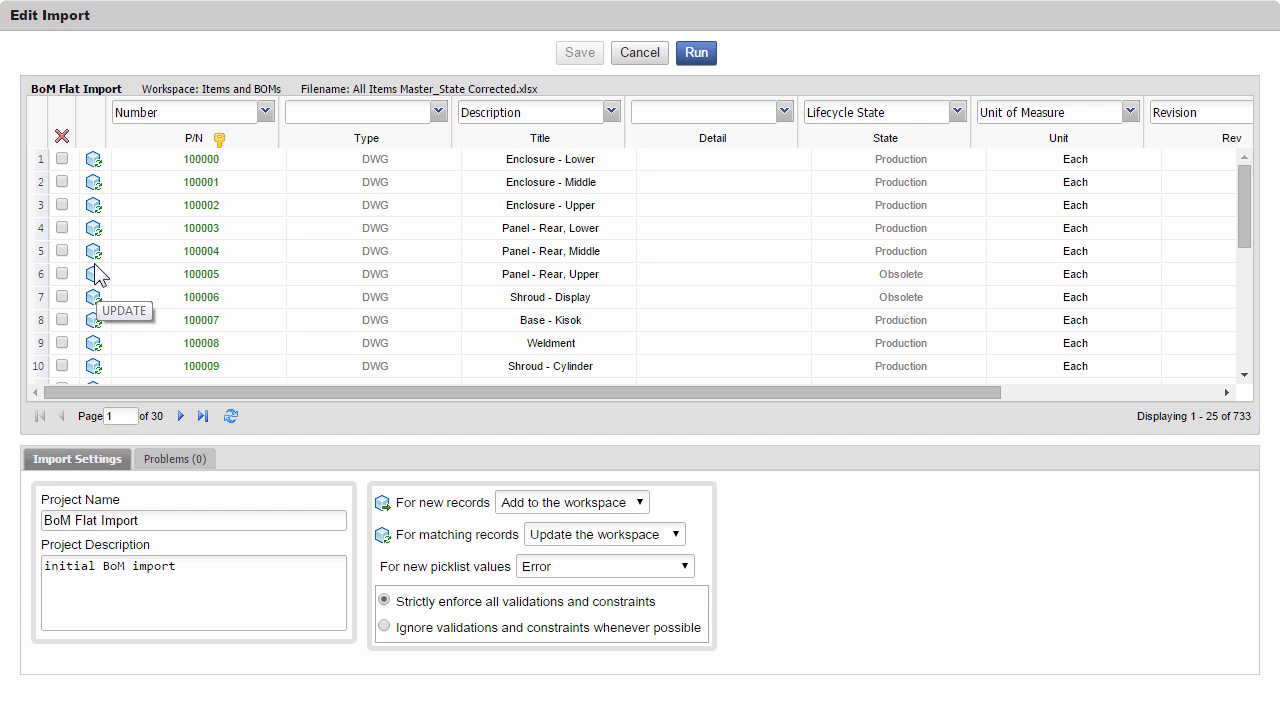
{"action": "left_click", "coordinate": [675, 535]}
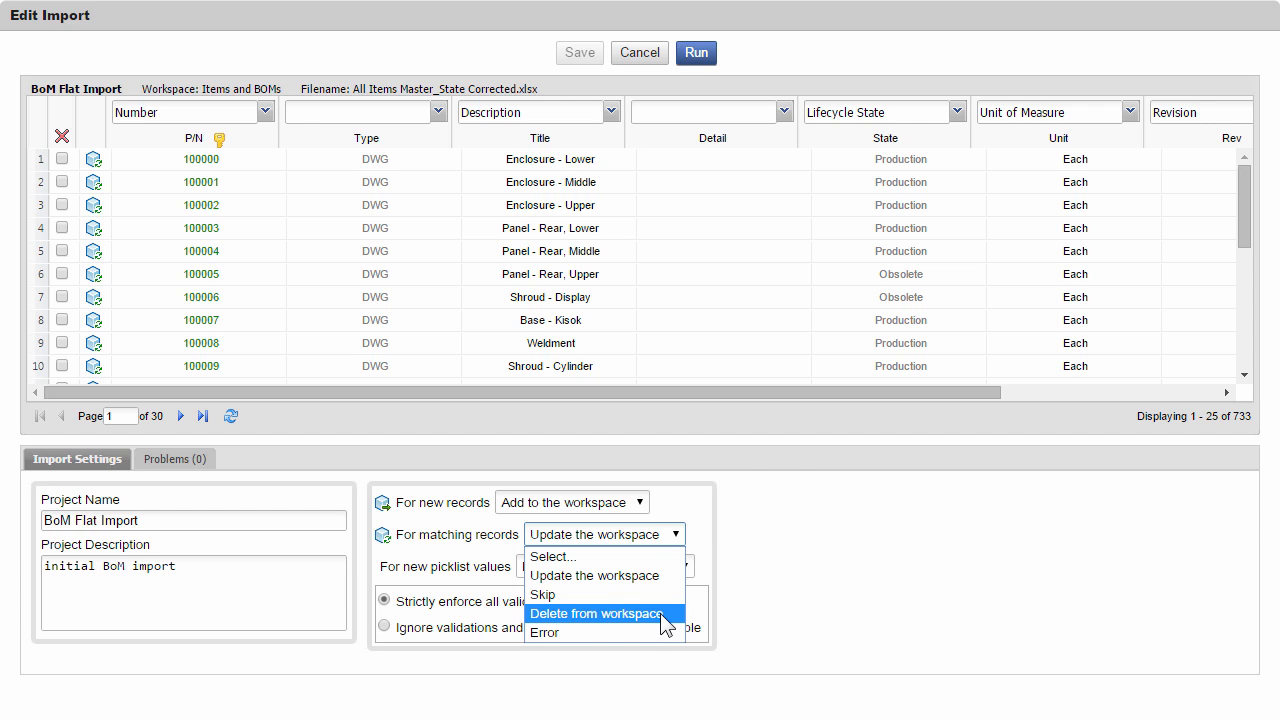
{"action": "left_click", "coordinate": [761, 440]}
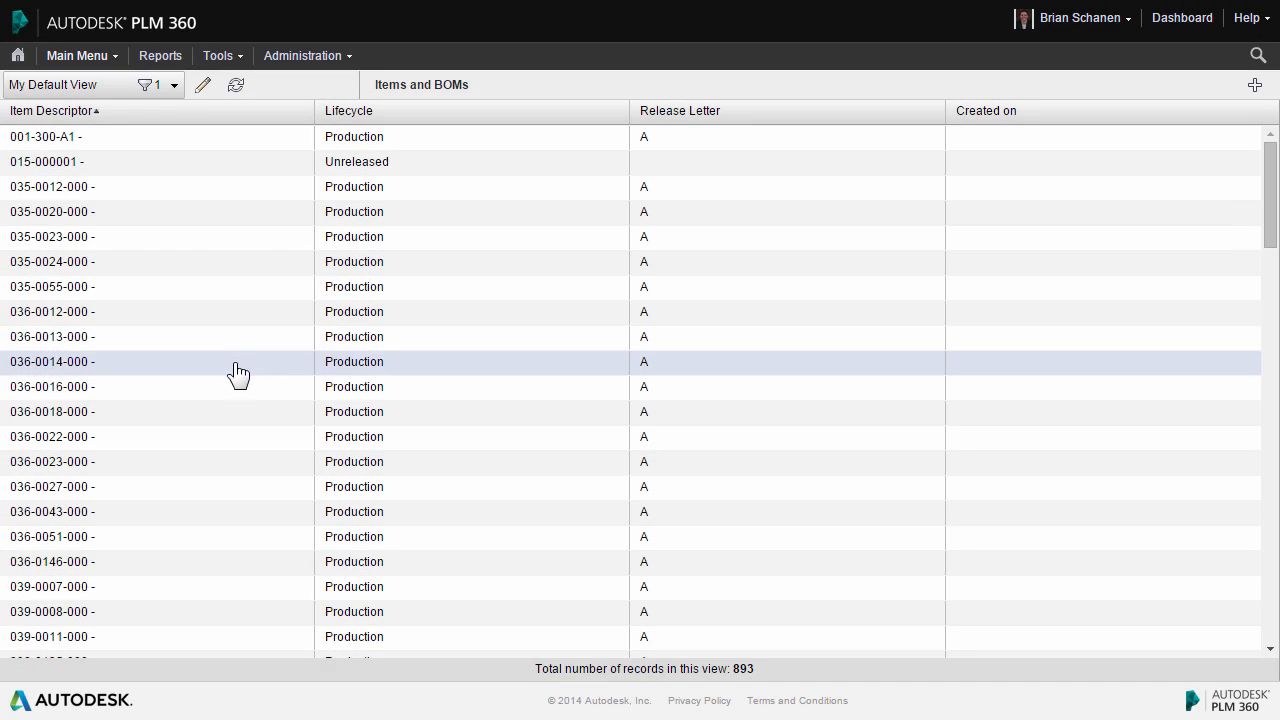
Look through the item records in the Items and BOMs workspace, checking lifecycle, release letter and creation date.
{"action": "scroll", "coordinate": [471, 480], "scroll_direction": "down", "scroll_amount": 15}
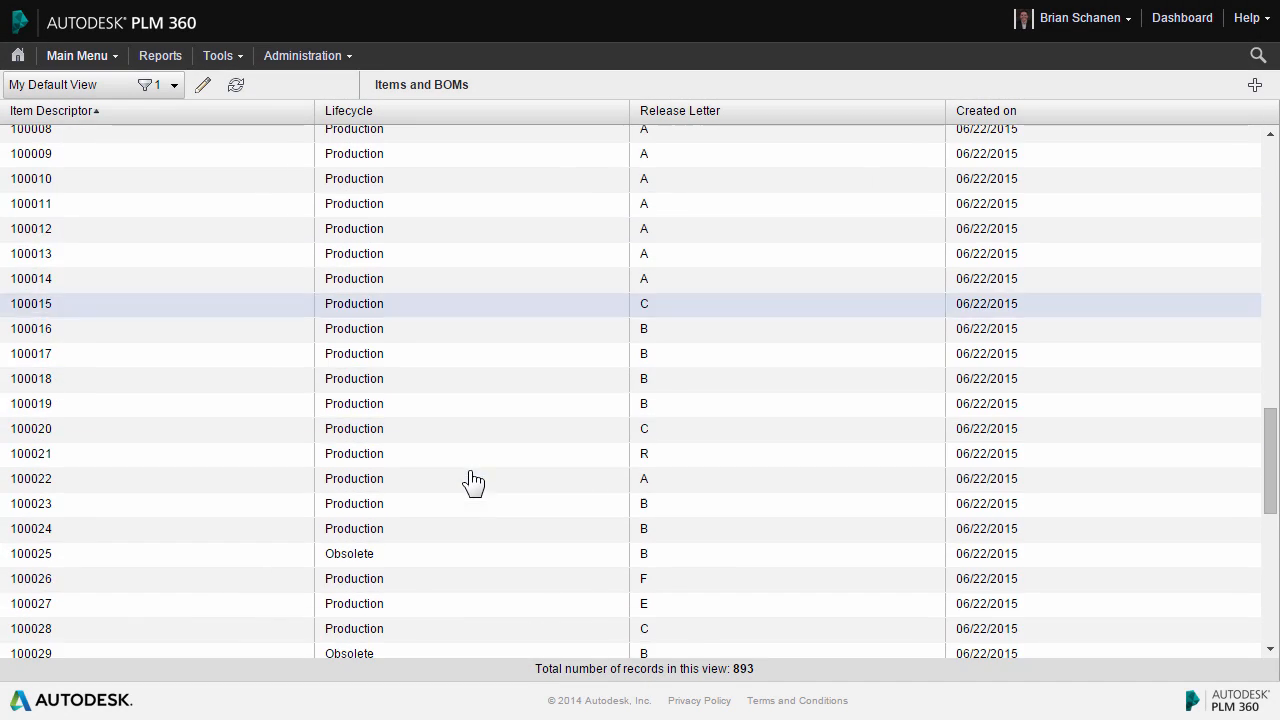
{"action": "scroll", "coordinate": [466, 474], "scroll_direction": "down", "scroll_amount": 5}
{"action": "scroll", "coordinate": [434, 400], "scroll_direction": "down", "scroll_amount": 4}
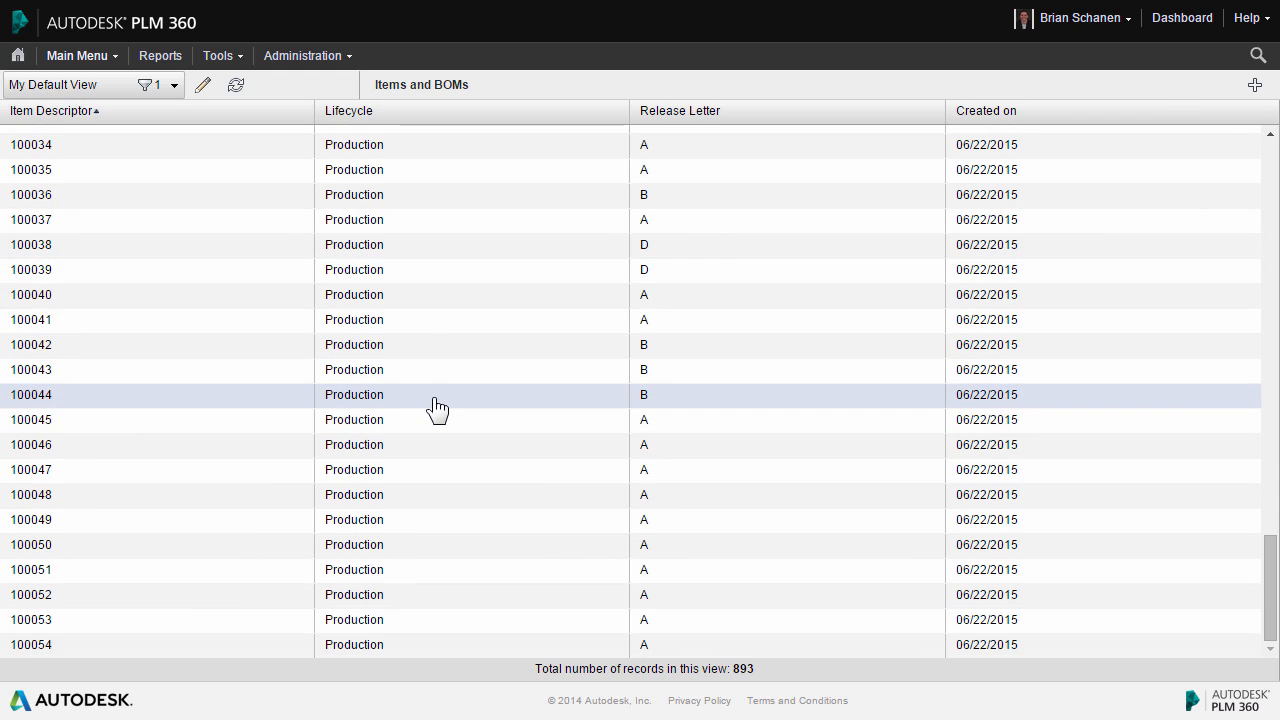
{"action": "scroll", "coordinate": [434, 405], "scroll_direction": "down", "scroll_amount": 9}
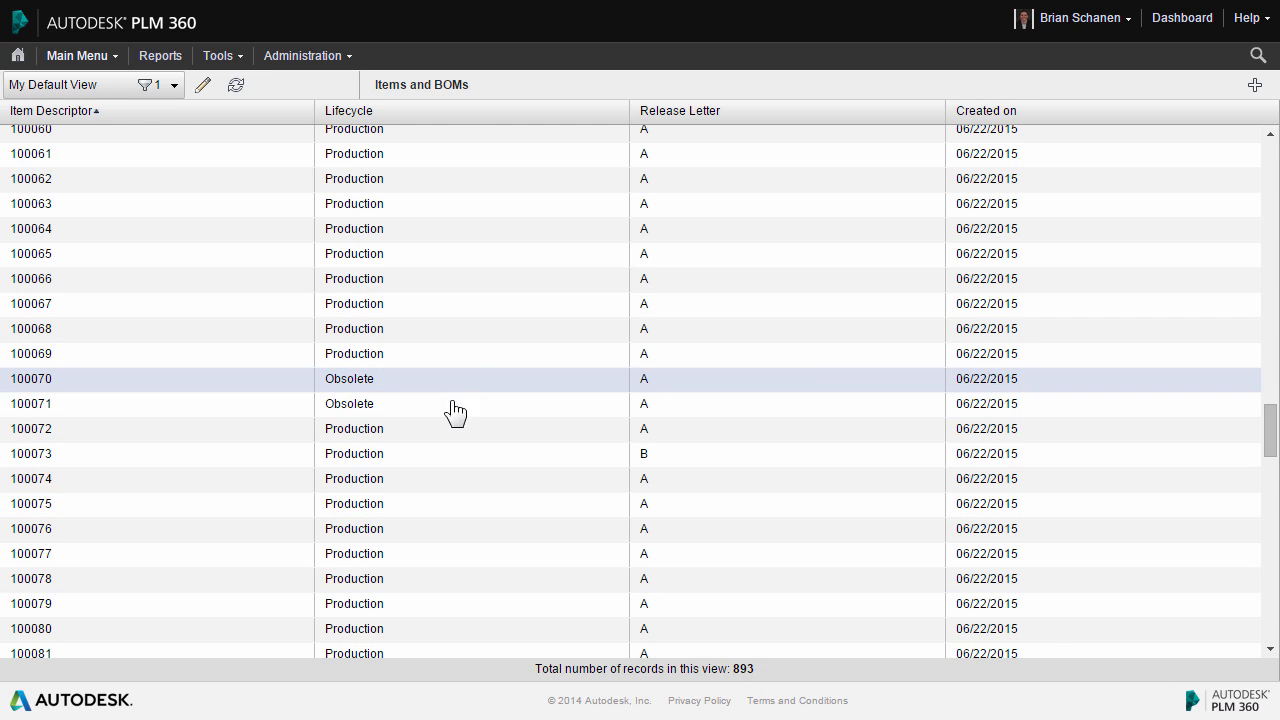
{"action": "scroll", "coordinate": [455, 483], "scroll_direction": "down", "scroll_amount": 3}
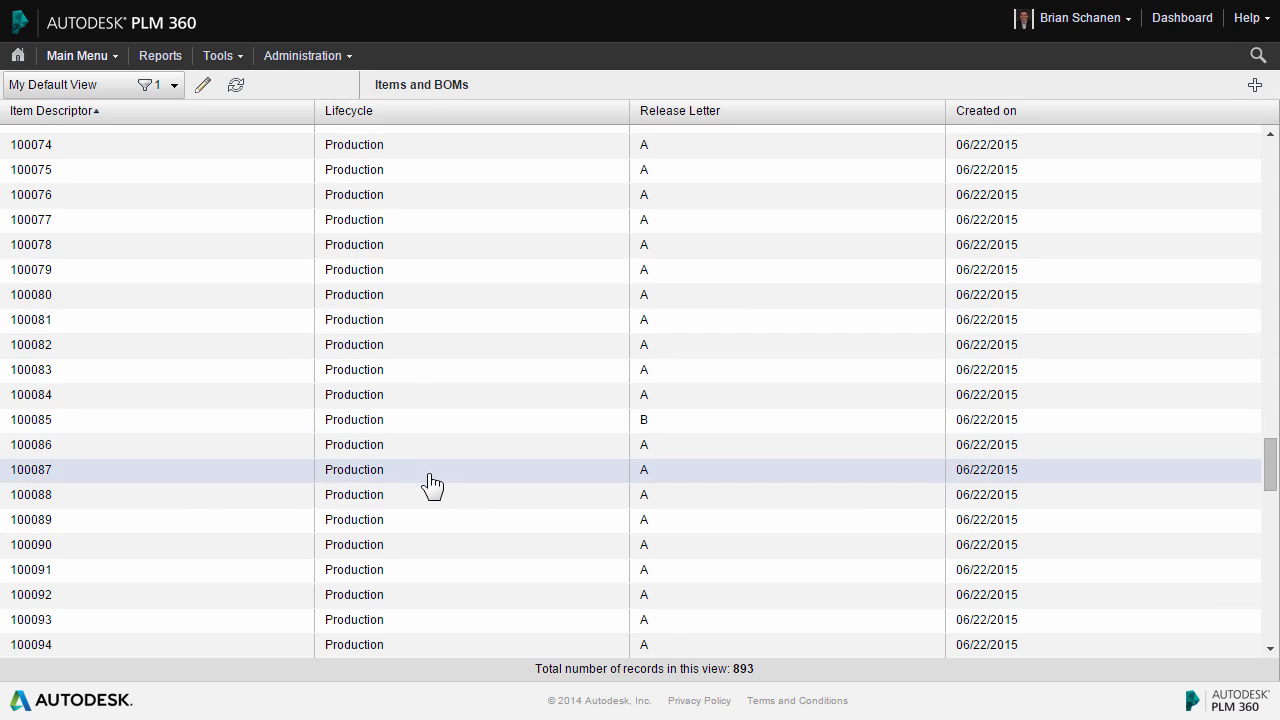
{"action": "scroll", "coordinate": [430, 488], "scroll_direction": "down", "scroll_amount": 2}
{"action": "scroll", "coordinate": [432, 492], "scroll_direction": "down", "scroll_amount": 2}
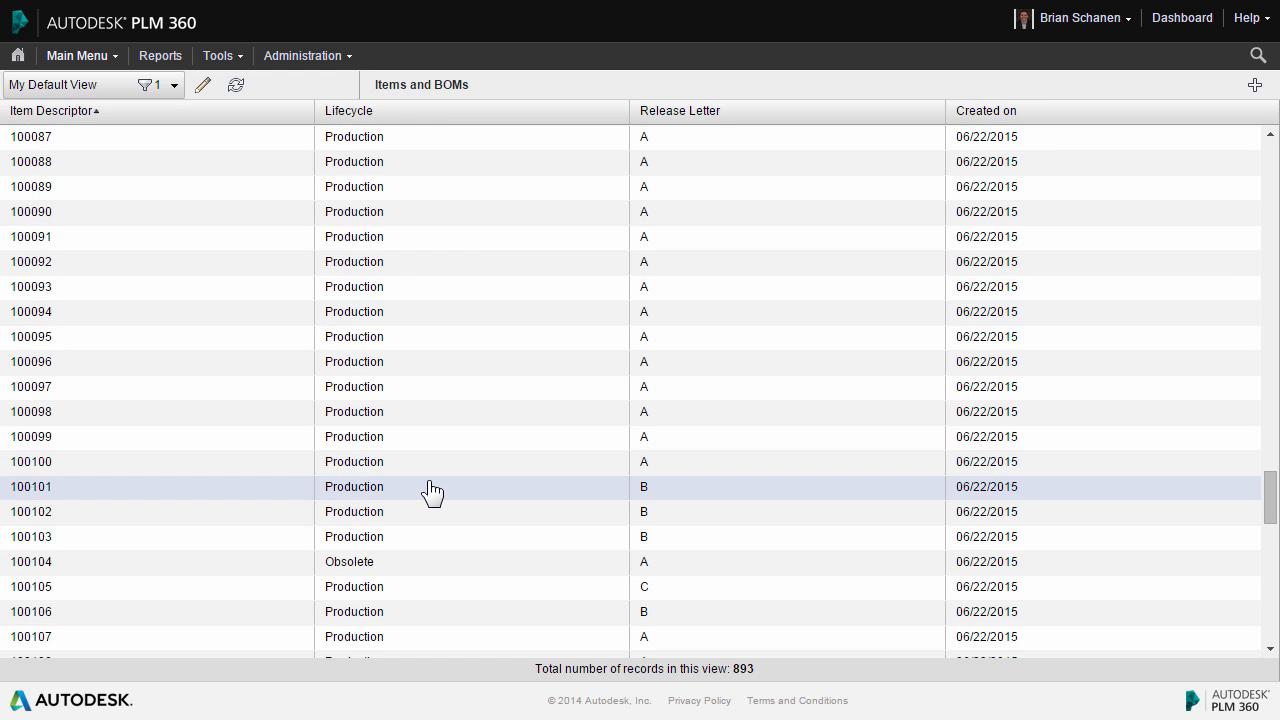
Open the Items and BOMs workspace configuration in the Workspace Manager.
{"action": "left_click", "coordinate": [281, 56]}
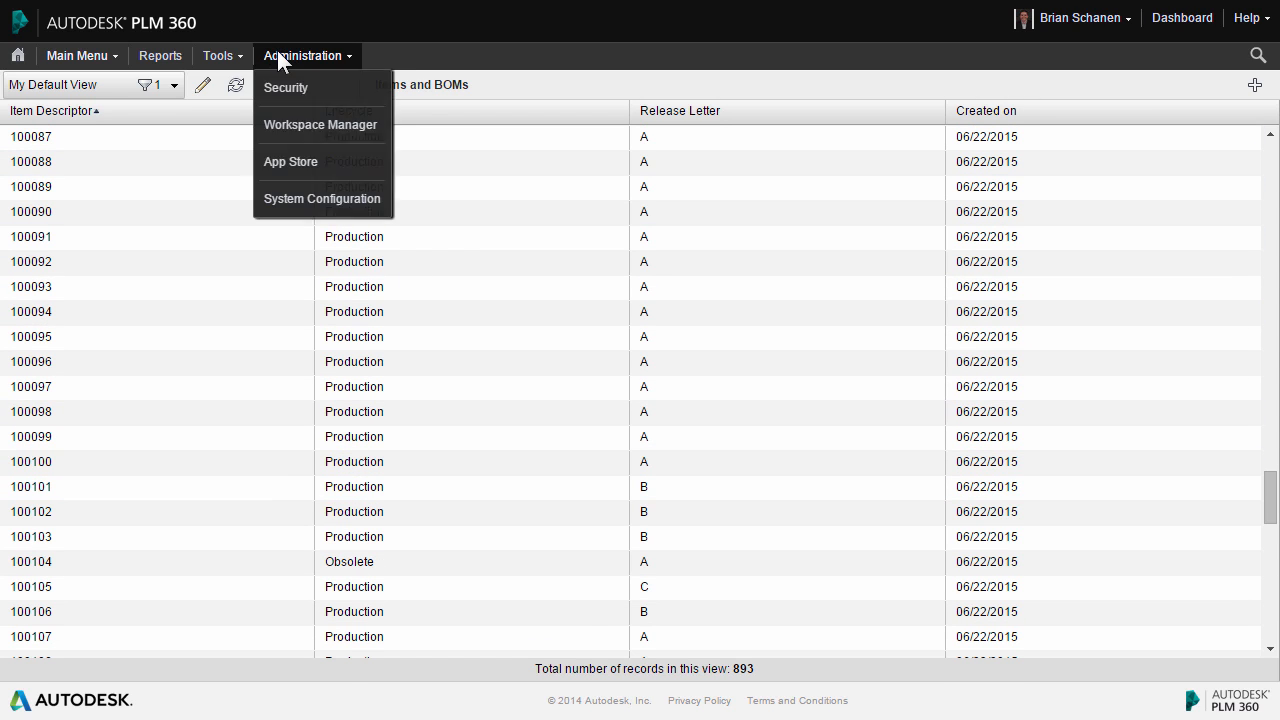
{"action": "left_click", "coordinate": [288, 122]}
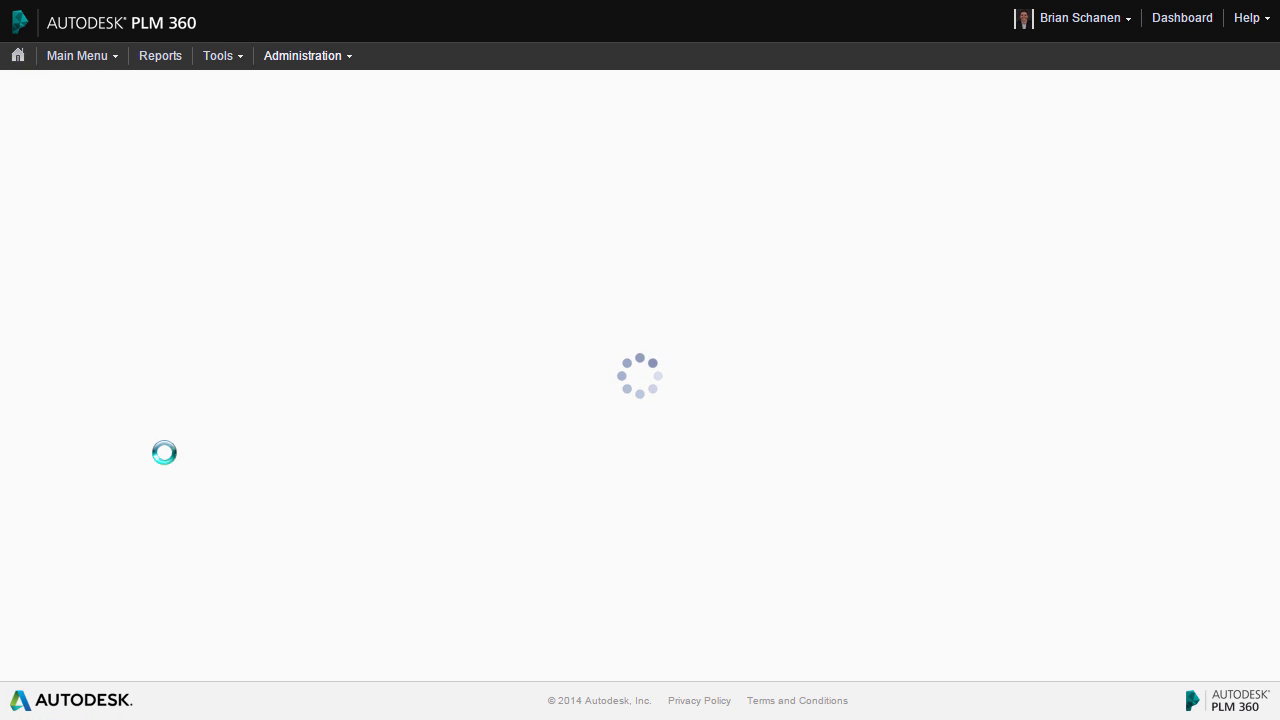
{"action": "scroll", "coordinate": [214, 438], "scroll_direction": "down", "scroll_amount": 7}
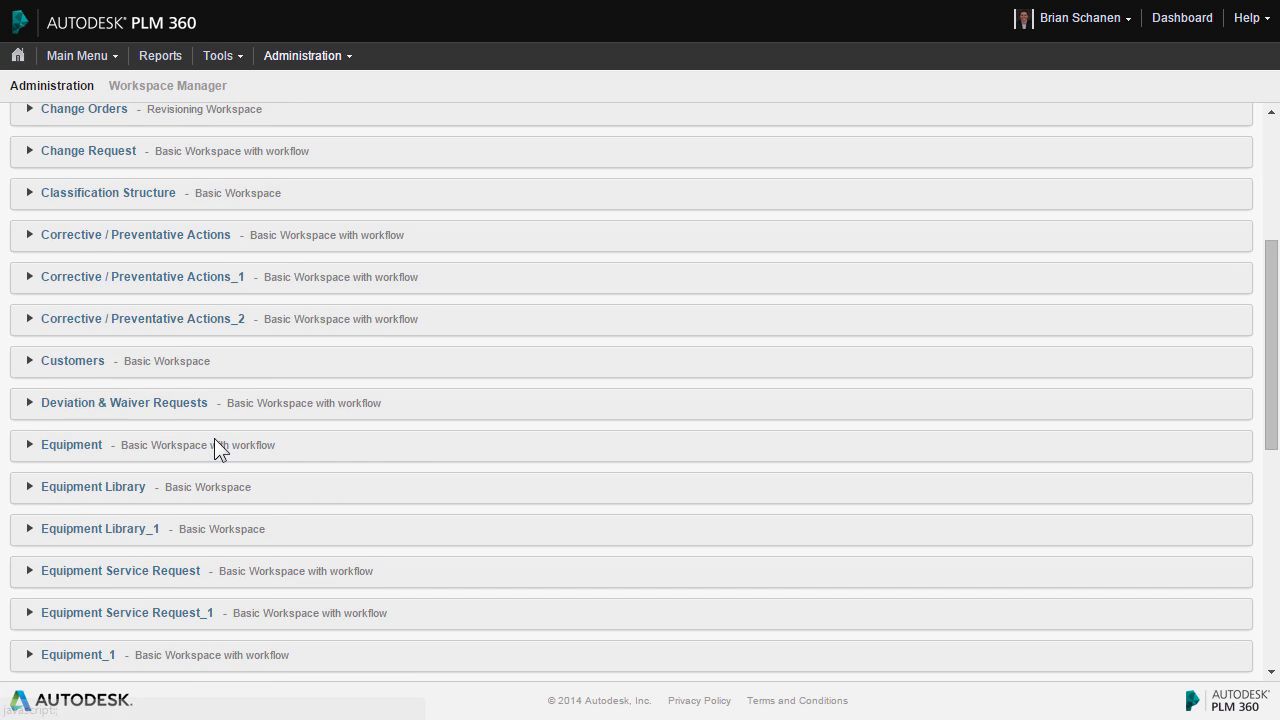
{"action": "scroll", "coordinate": [214, 447], "scroll_direction": "down", "scroll_amount": 3}
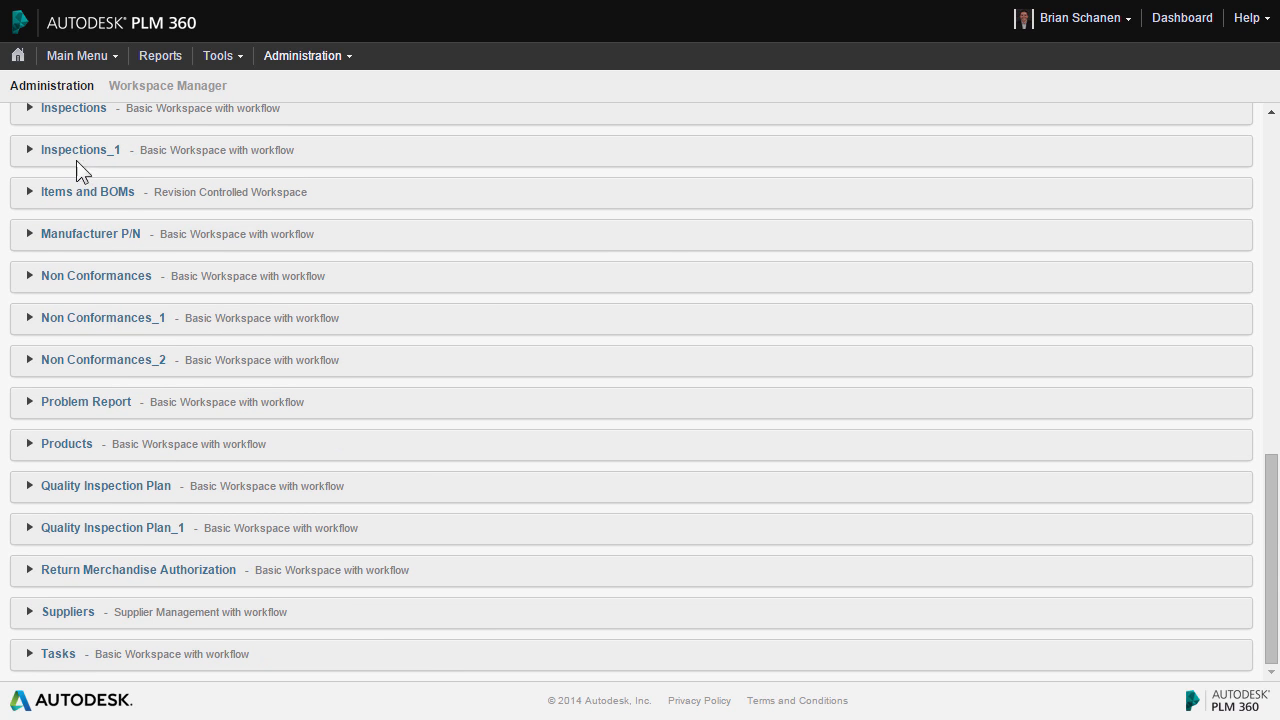
{"action": "left_click", "coordinate": [74, 194]}
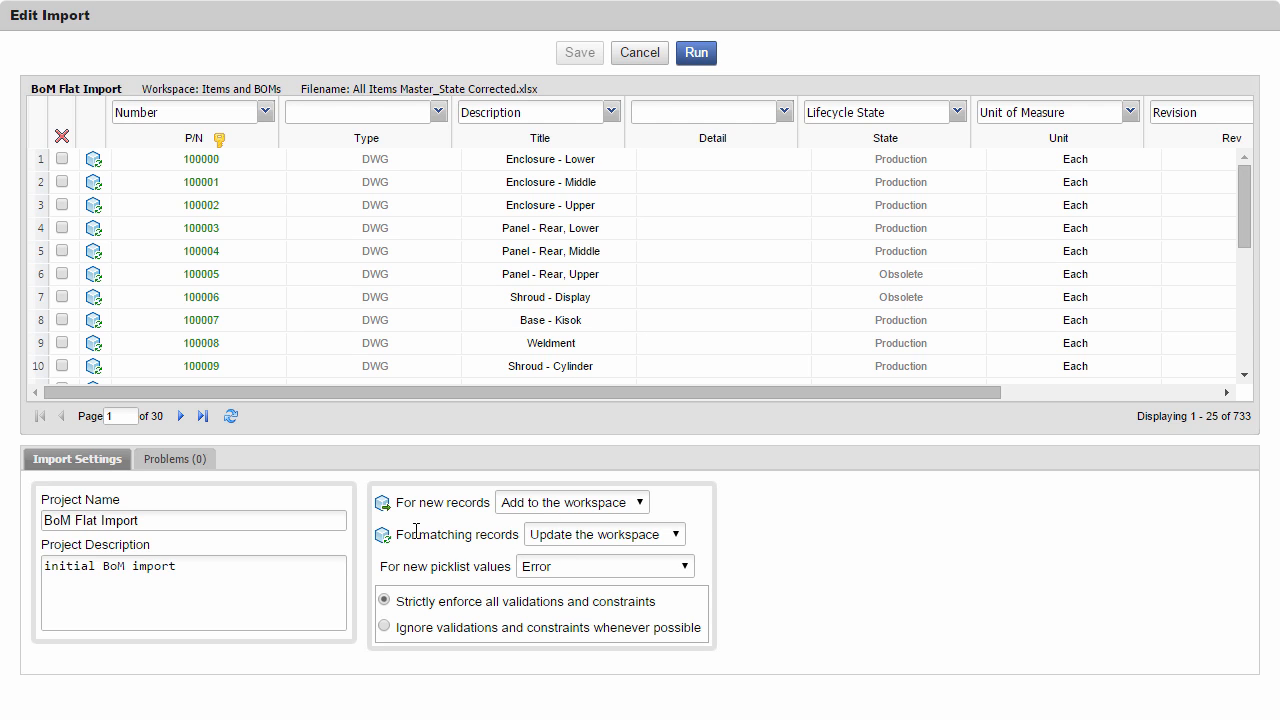
Set the BoM Flat Import to delete matching records from the workspace and save the import settings.
{"action": "left_click", "coordinate": [655, 536]}
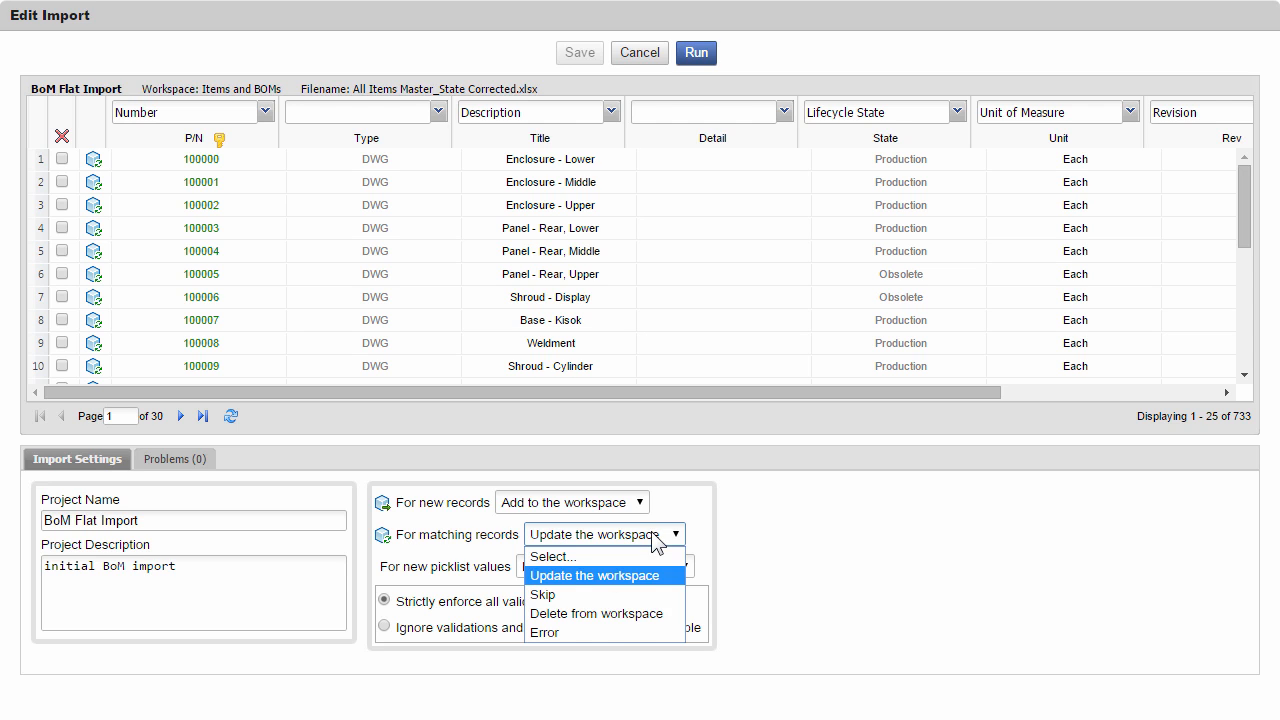
{"action": "left_click", "coordinate": [637, 615]}
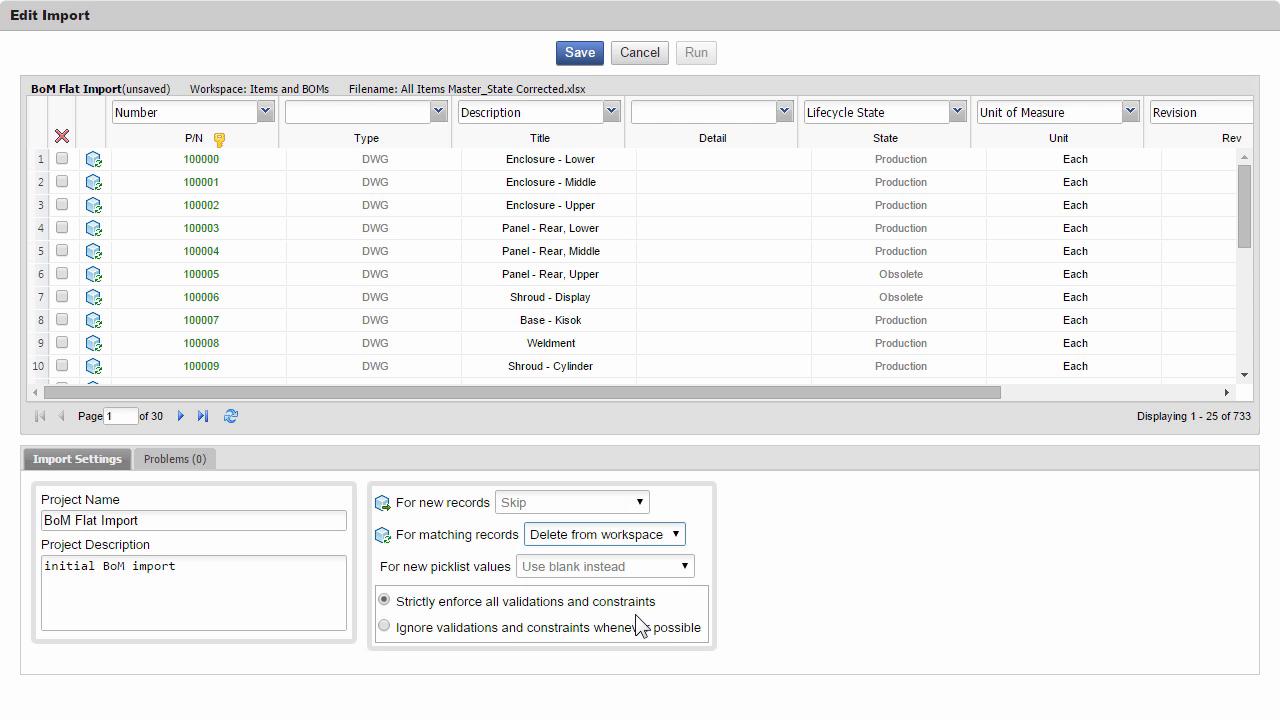
{"action": "left_click", "coordinate": [578, 55]}
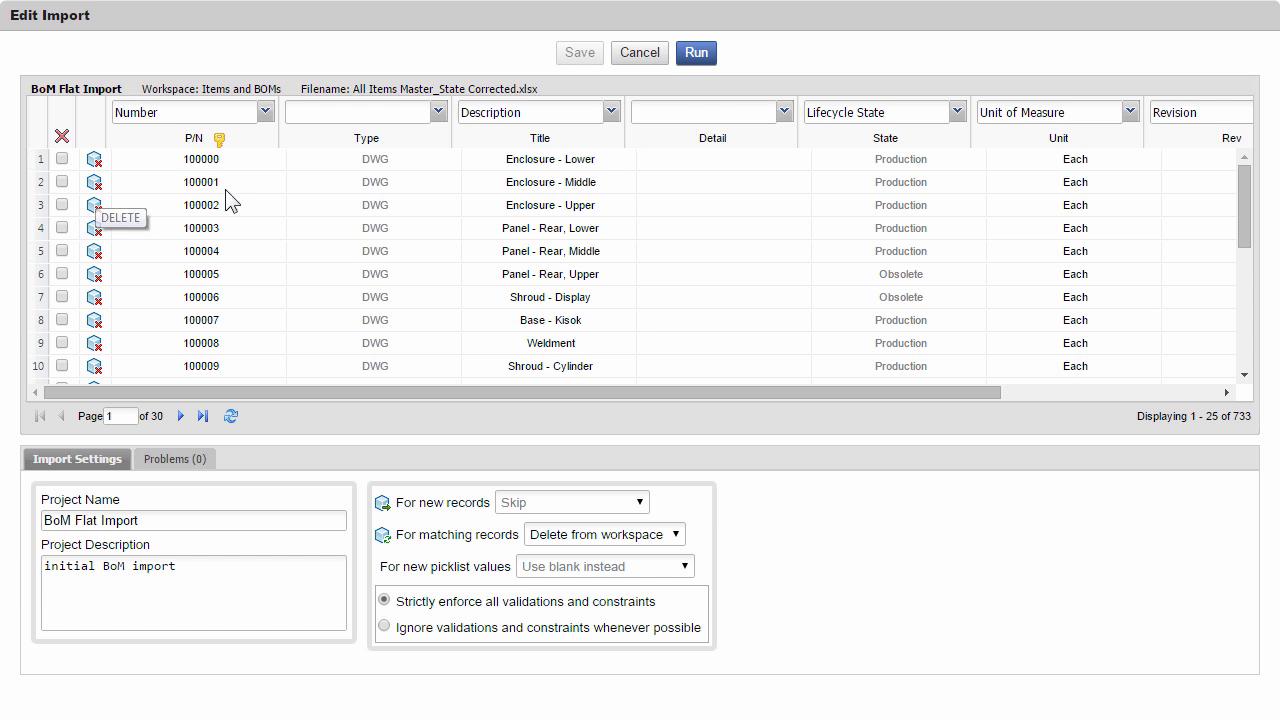
Run the BoM Flat Import and approve the deletion of its matching records.
{"action": "left_click", "coordinate": [697, 58]}
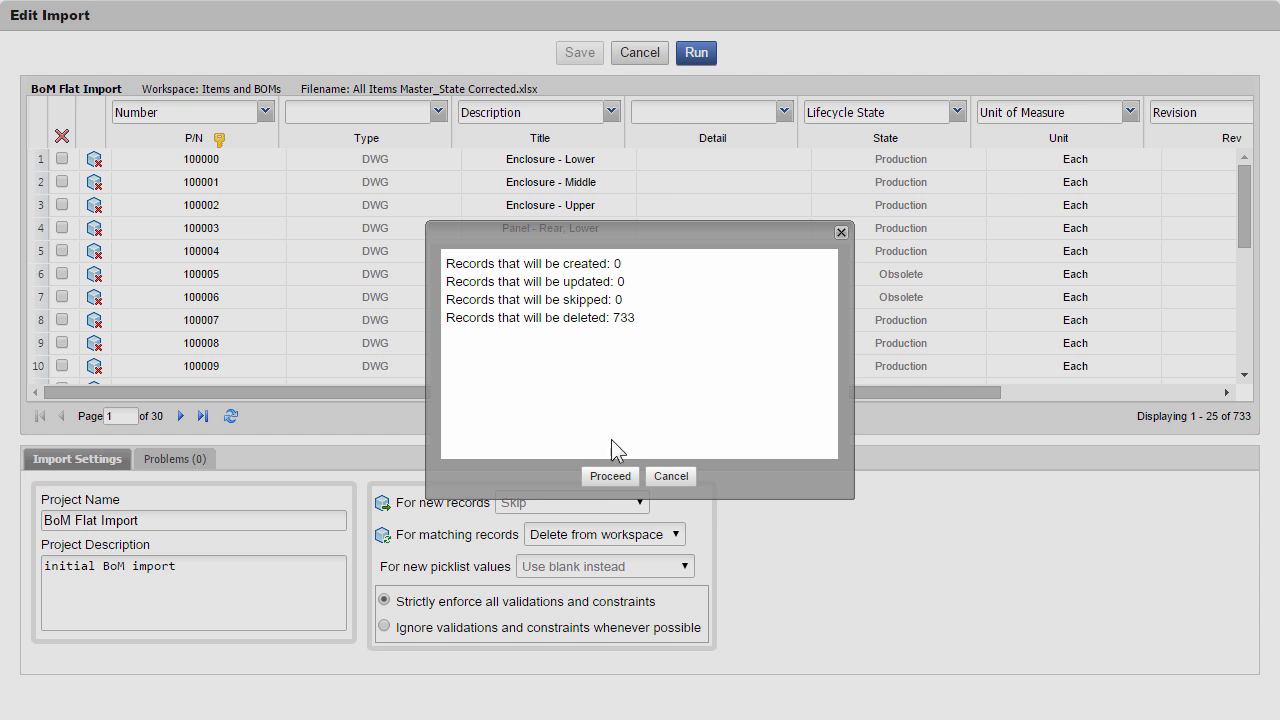
{"action": "left_click", "coordinate": [615, 477]}
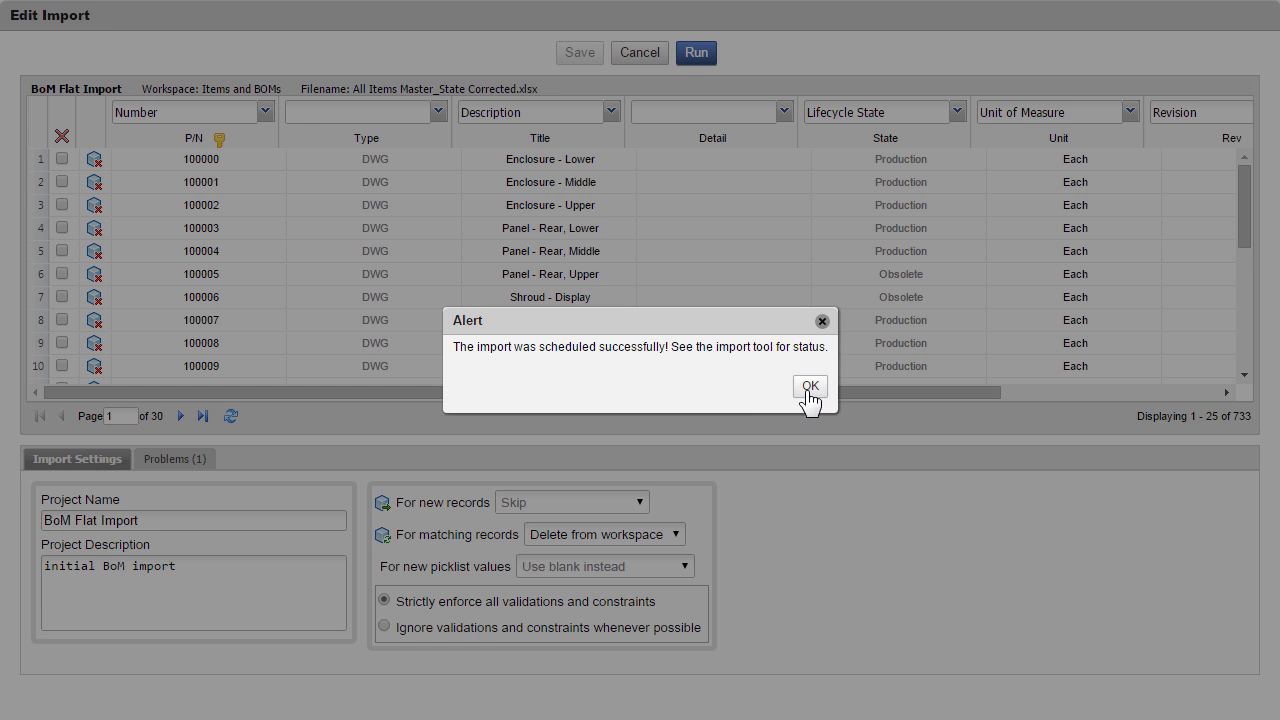
{"action": "left_click", "coordinate": [810, 390]}
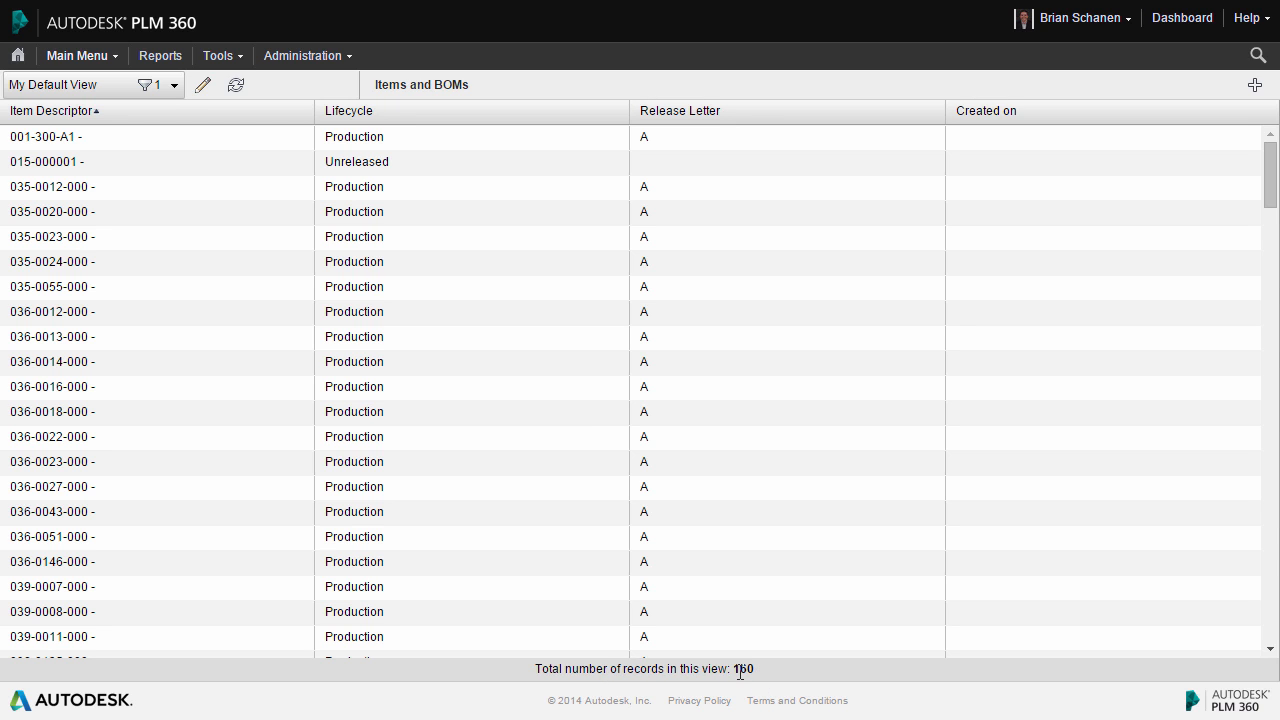
Check the Items and BOMs list for remaining records from the flat import.
{"action": "scroll", "coordinate": [493, 452], "scroll_direction": "down", "scroll_amount": 15}
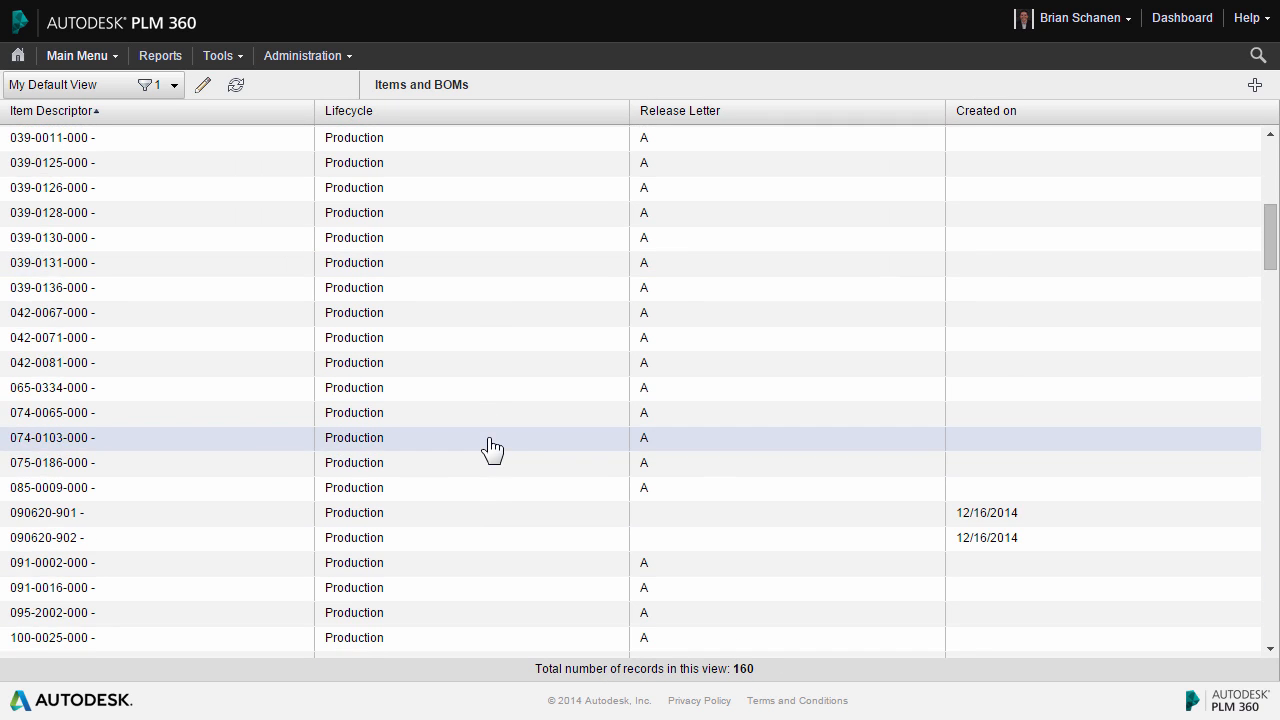
{"action": "scroll", "coordinate": [257, 425], "scroll_direction": "down", "scroll_amount": 6}
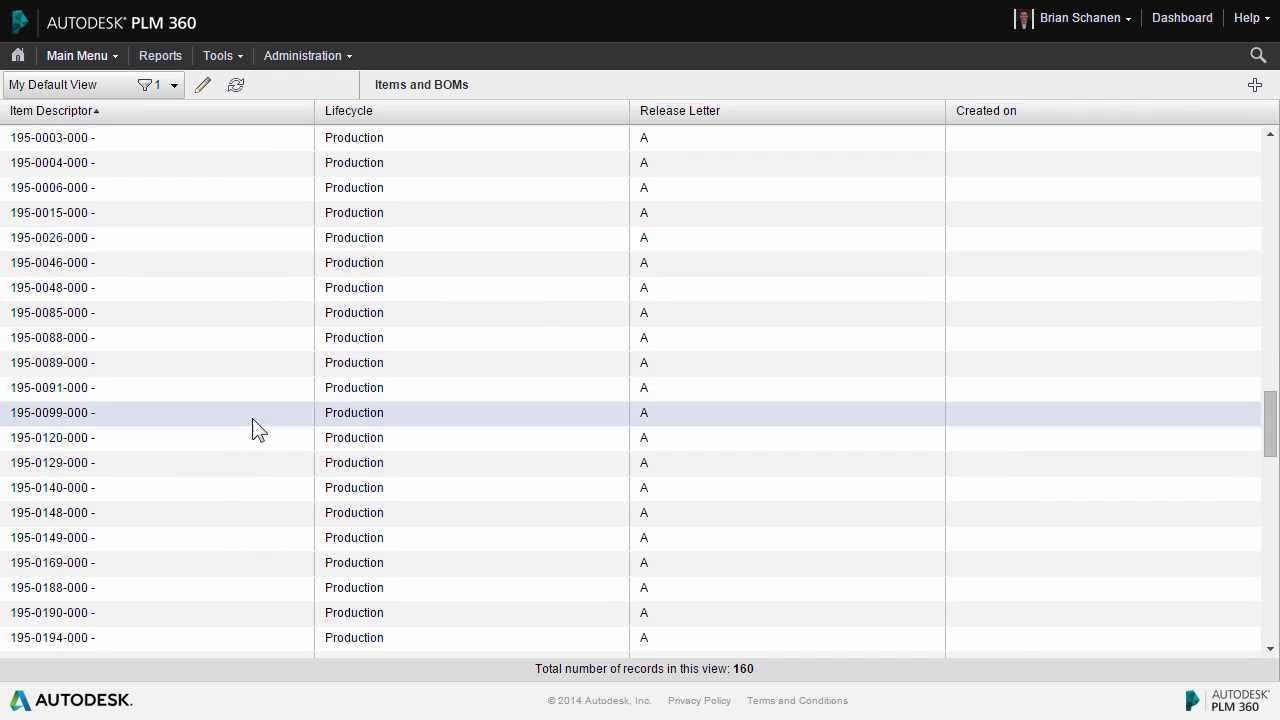
{"action": "scroll", "coordinate": [474, 503], "scroll_direction": "down", "scroll_amount": 15}
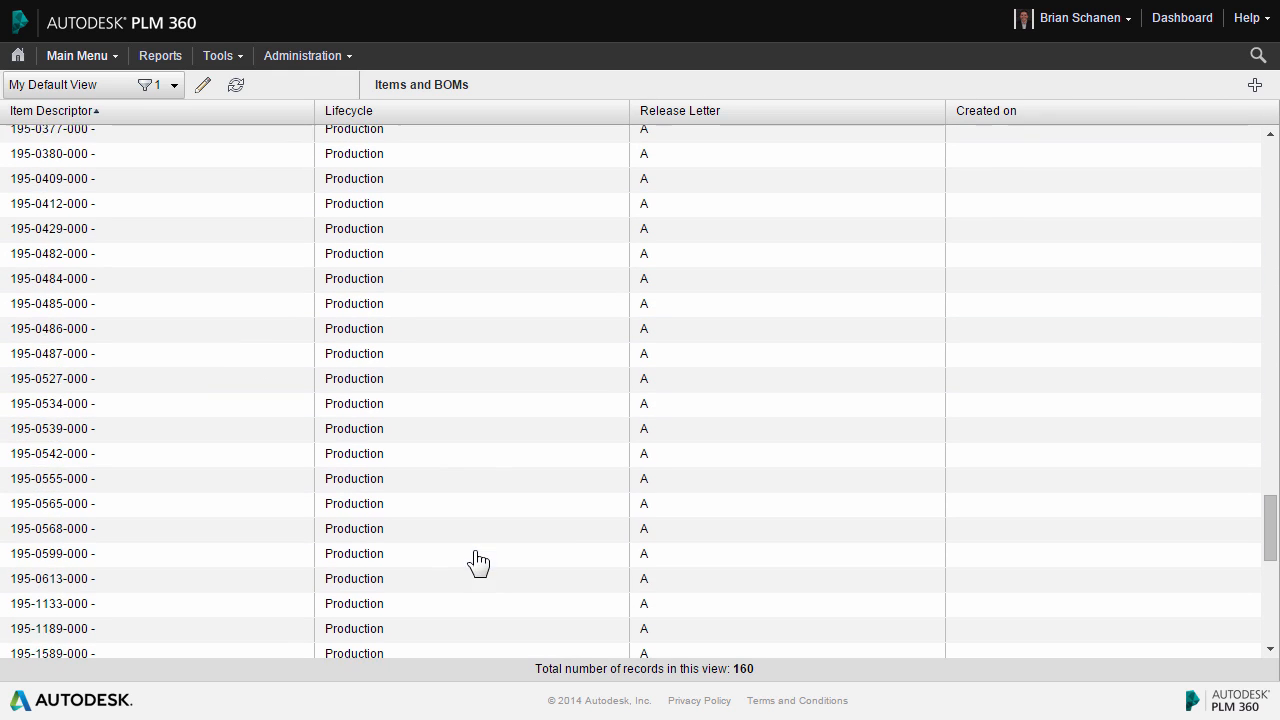
{"action": "scroll", "coordinate": [490, 545], "scroll_direction": "up", "scroll_amount": 20}
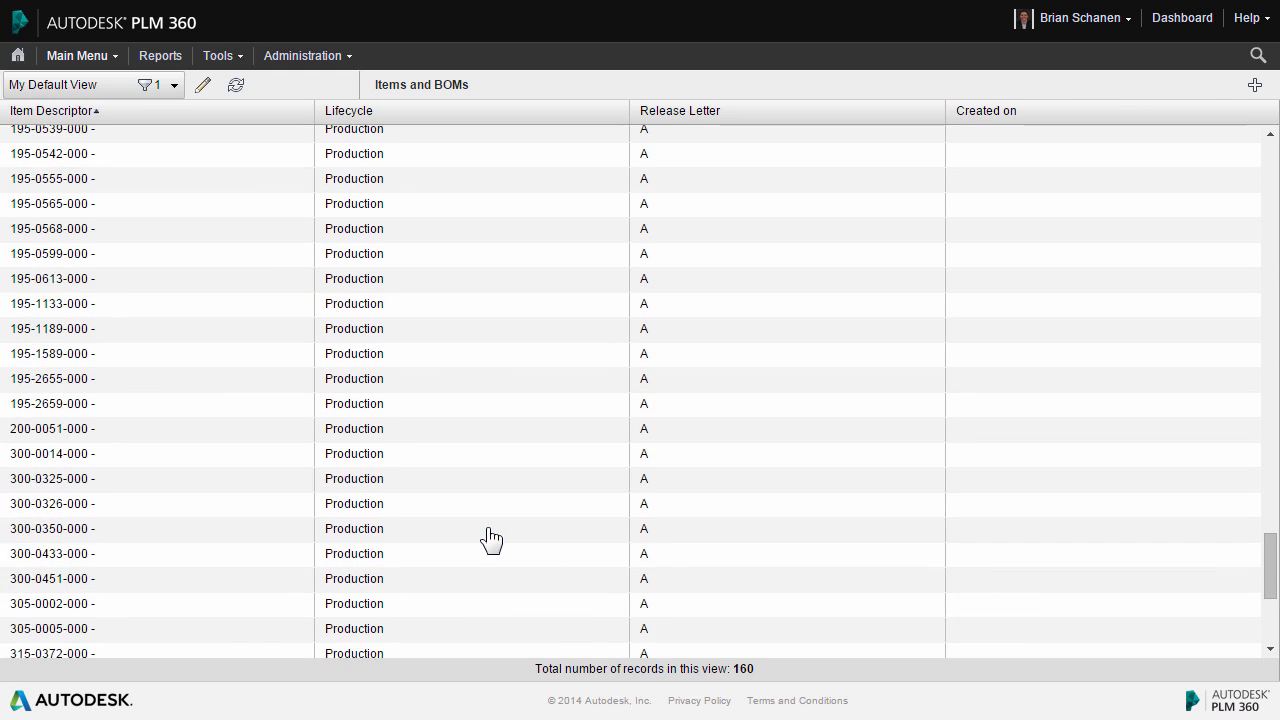
{"action": "scroll", "coordinate": [490, 535], "scroll_direction": "up", "scroll_amount": 7}
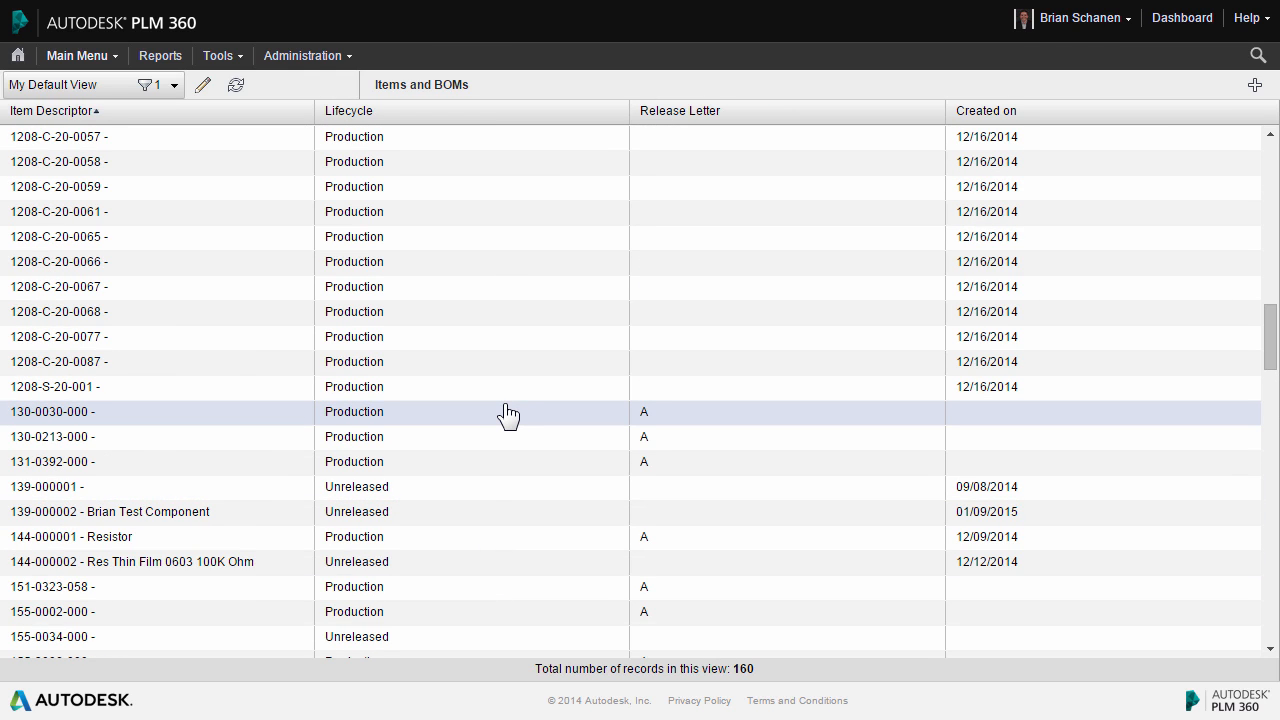
View the All Items Export report as an on-screen list and close the report window.
{"action": "left_click", "coordinate": [223, 56]}
{"action": "left_click", "coordinate": [222, 88]}
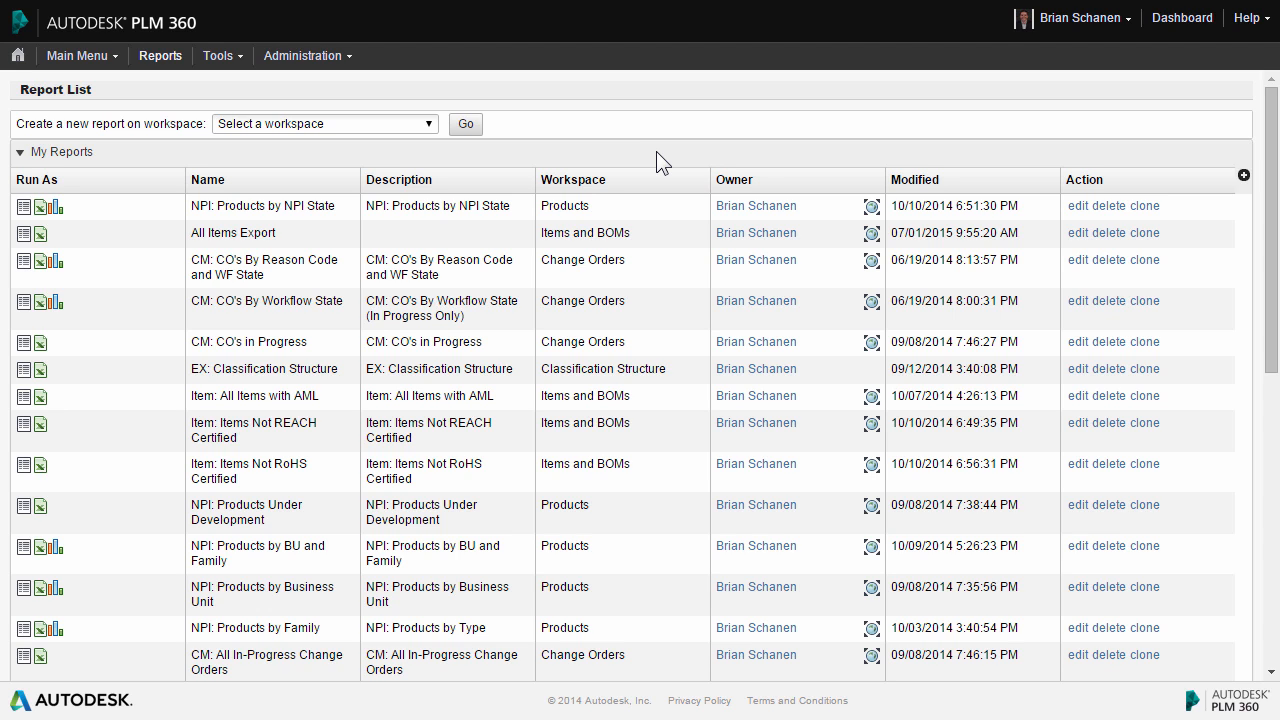
{"action": "left_click", "coordinate": [197, 232]}
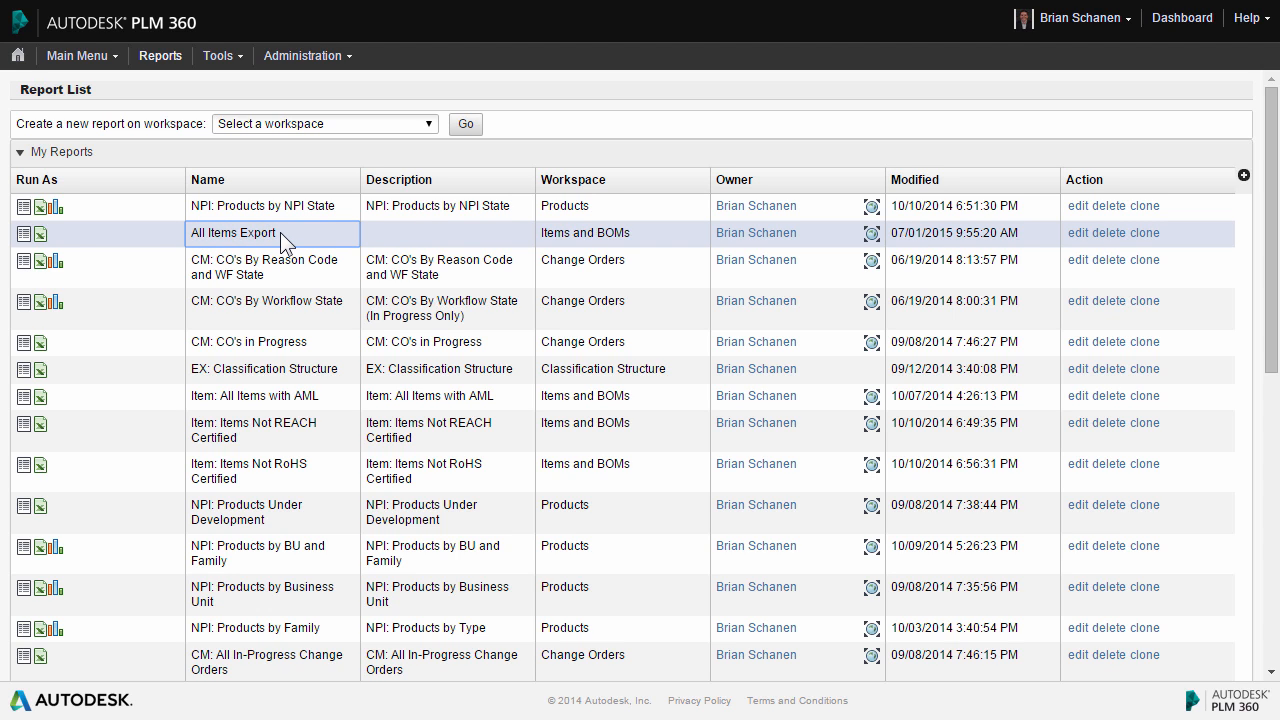
{"action": "left_click", "coordinate": [23, 234]}
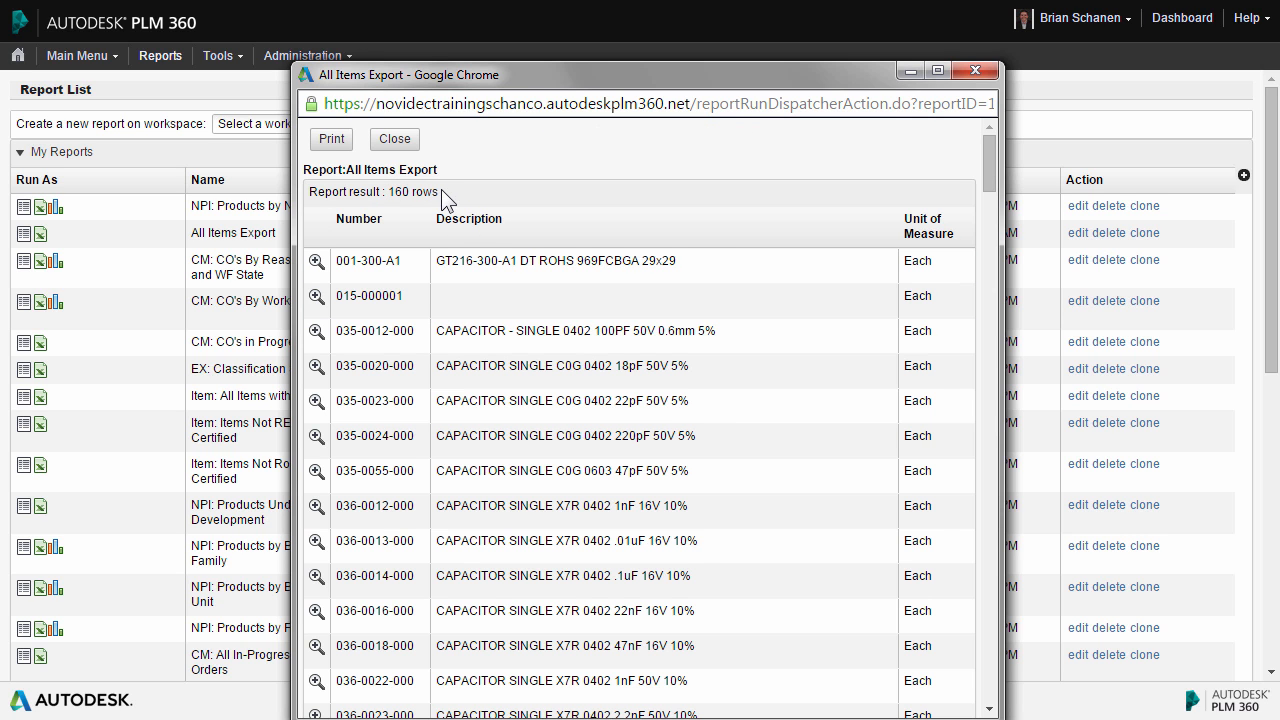
{"action": "left_click", "coordinate": [975, 72]}
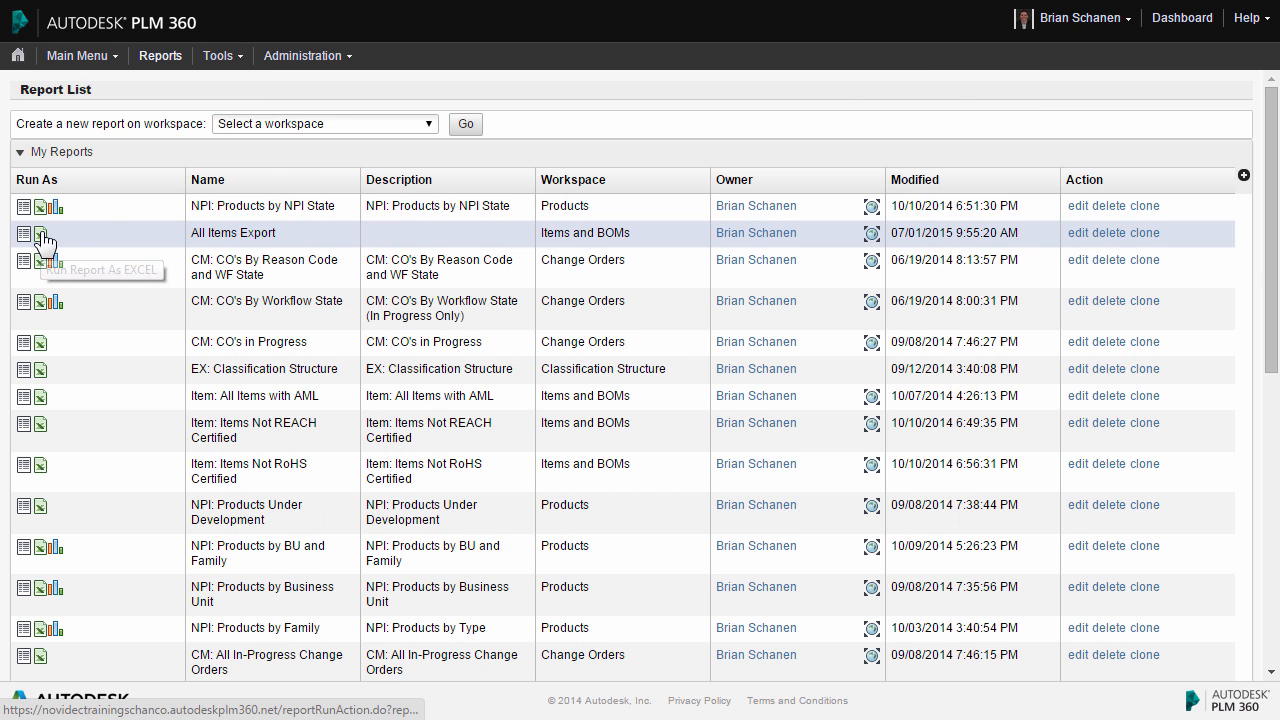